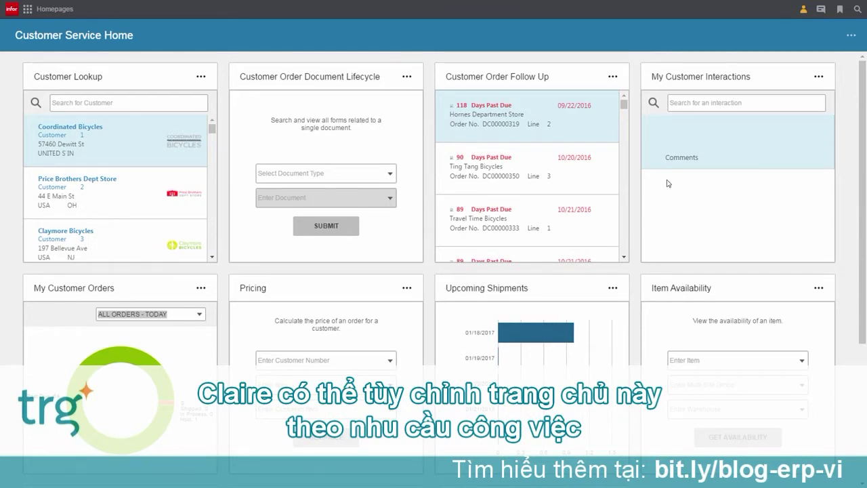
Show the account's posts feed from the User Menu on the Customer Service Home page.
{"action": "left_click", "coordinate": [803, 10]}
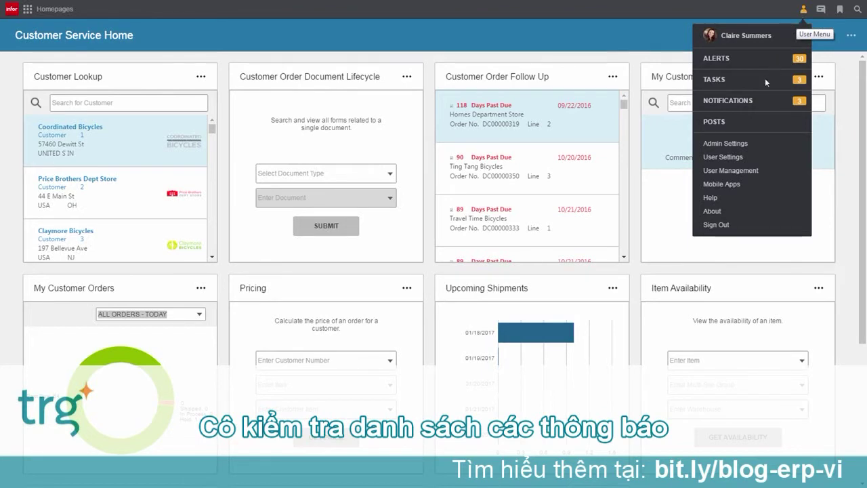
{"action": "left_click", "coordinate": [740, 120]}
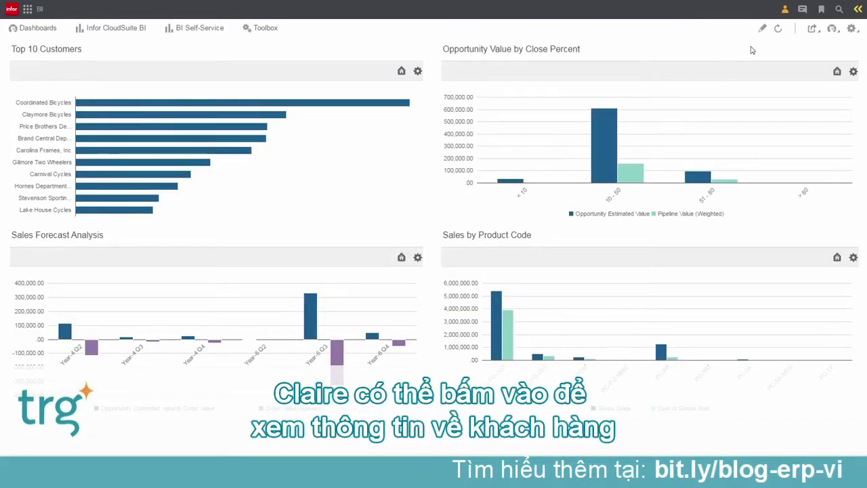
Jump from the BI dashboards to the Customer 360 page via Bookmarks.
{"action": "left_click", "coordinate": [821, 11]}
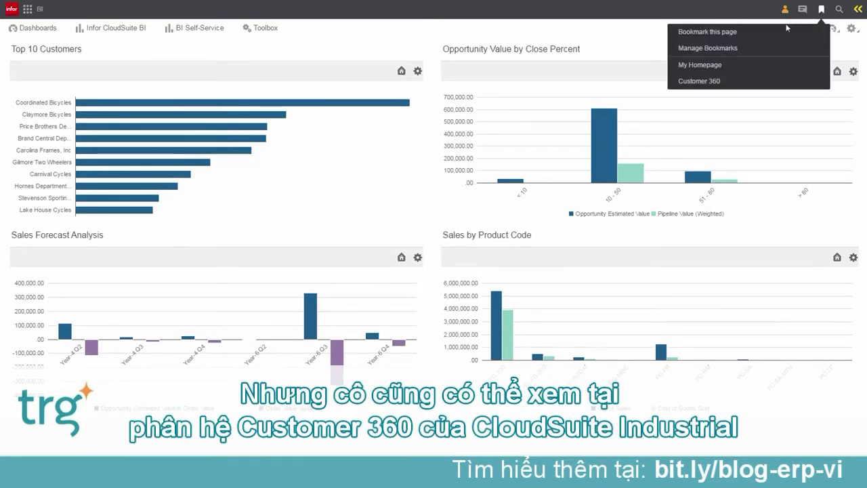
{"action": "left_click", "coordinate": [698, 81]}
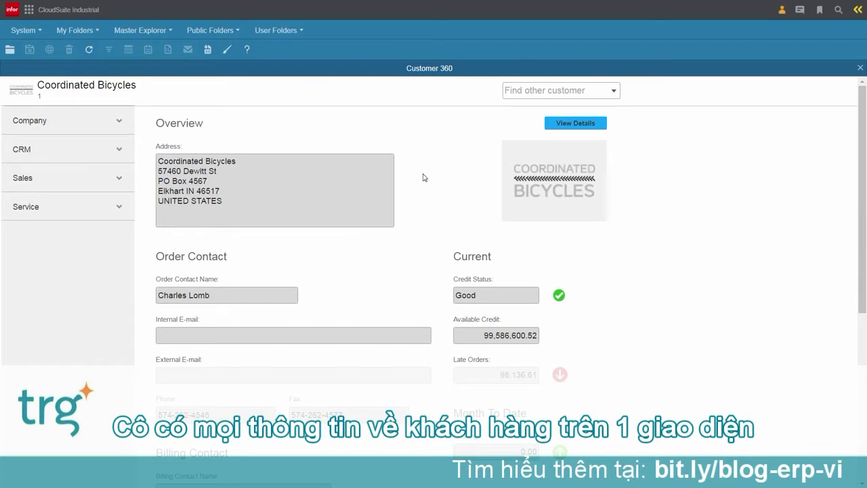
Load Stevenson Sporting Goods into Customer 360 and expand its Company pages.
{"action": "left_click", "coordinate": [540, 95]}
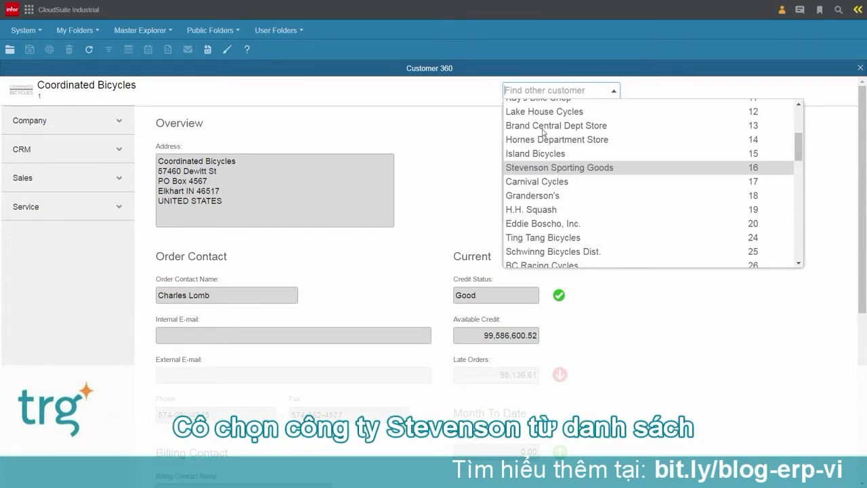
{"action": "left_click", "coordinate": [551, 168]}
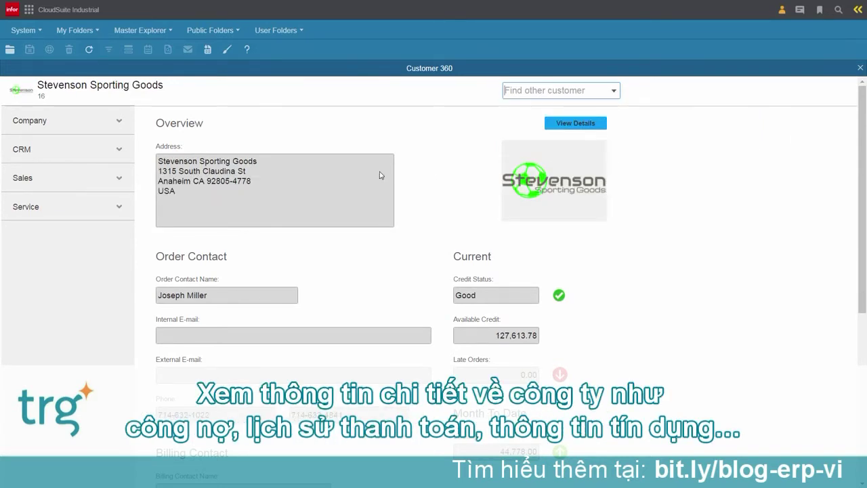
{"action": "left_click", "coordinate": [81, 128]}
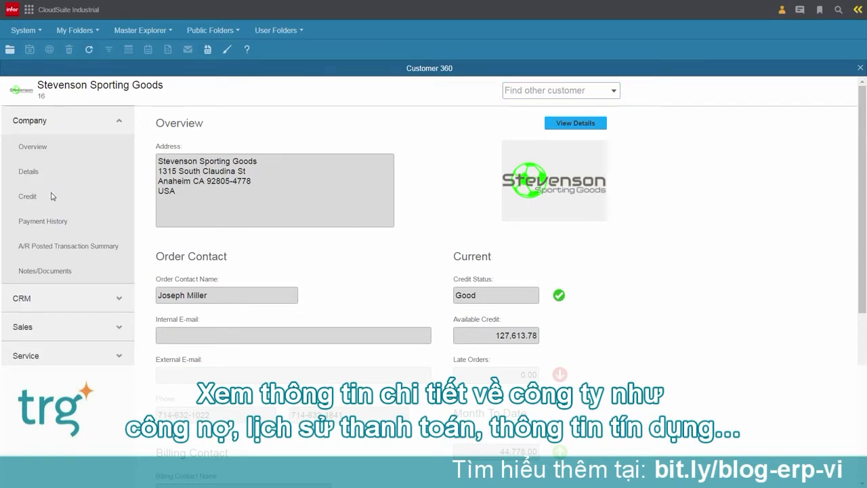
Review Stevenson's A/R posted transaction summary, then list its Sales estimate orders.
{"action": "left_click", "coordinate": [75, 247]}
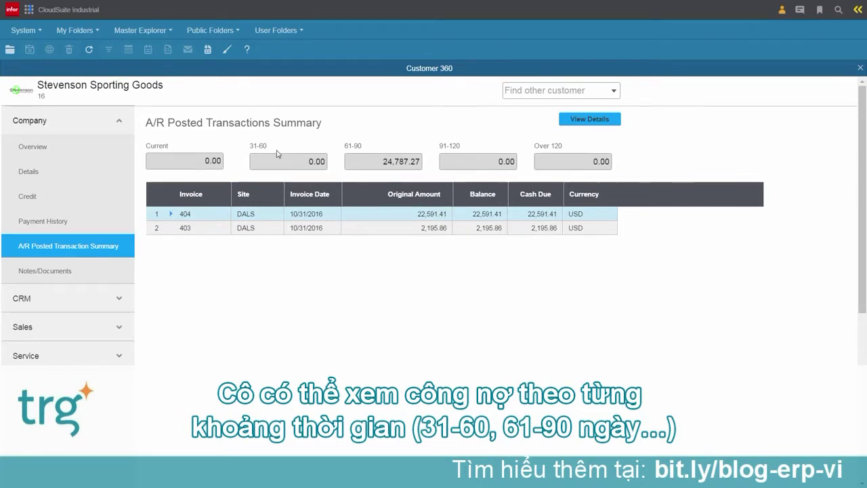
{"action": "left_click", "coordinate": [60, 124]}
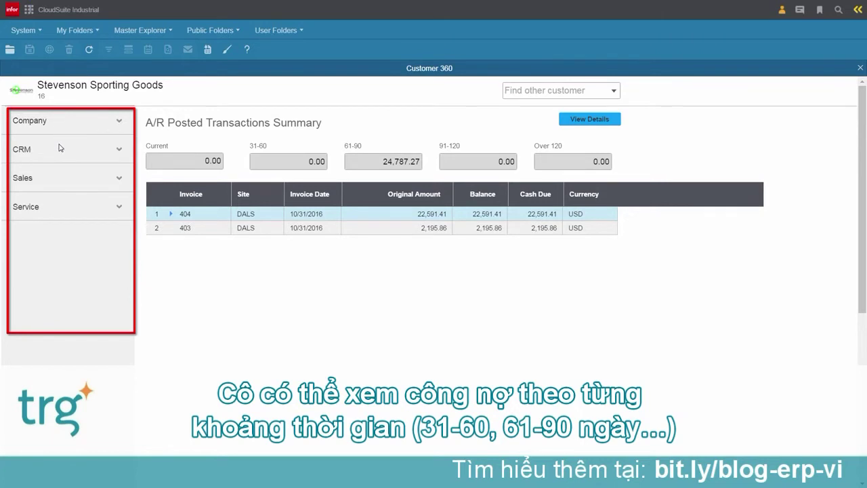
{"action": "left_click", "coordinate": [59, 151]}
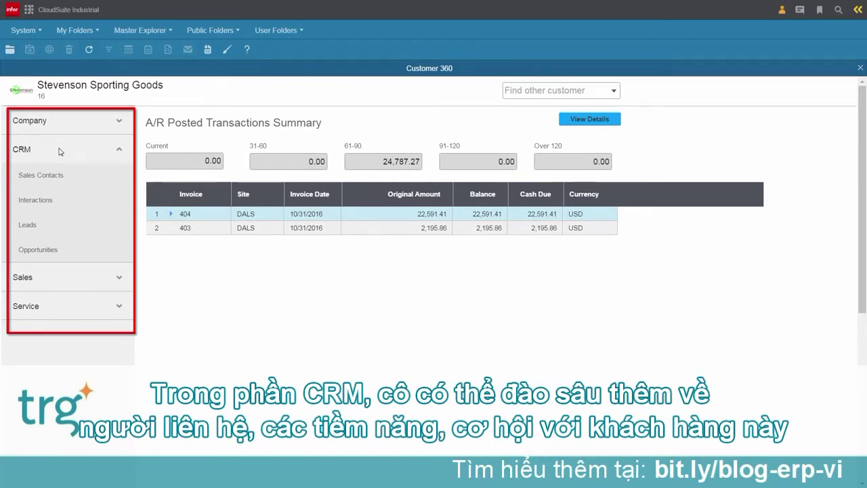
{"action": "left_click", "coordinate": [59, 149]}
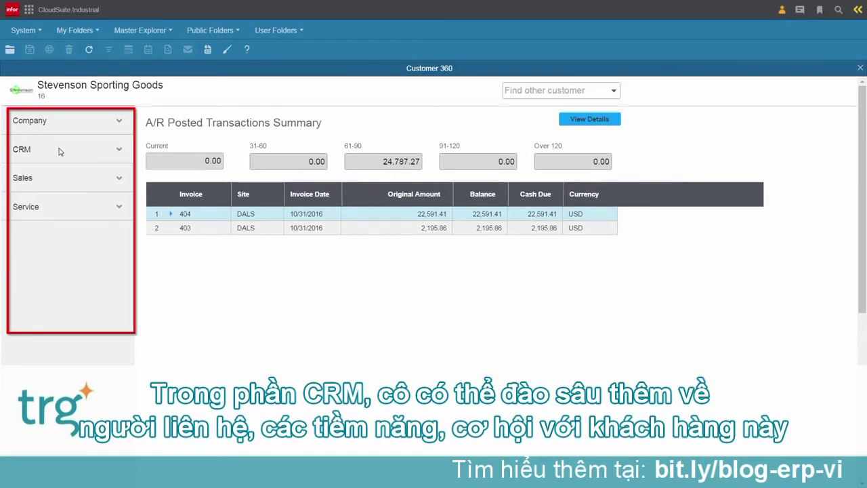
{"action": "left_click", "coordinate": [61, 178]}
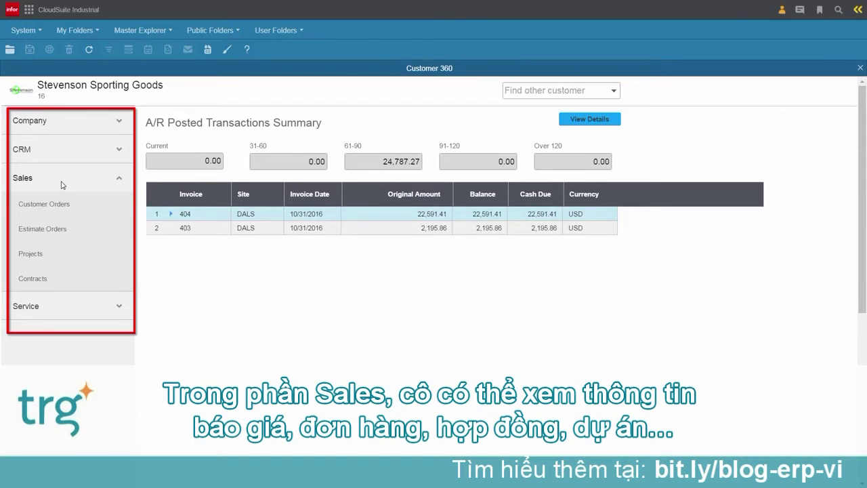
{"action": "left_click", "coordinate": [54, 232]}
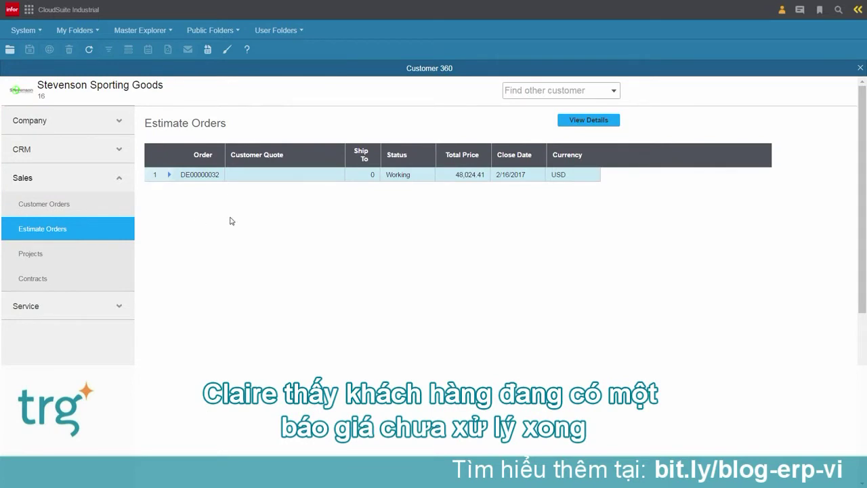
View estimate DE00000032 in detail and read its Followup note on awaiting final specs.
{"action": "left_click", "coordinate": [589, 120]}
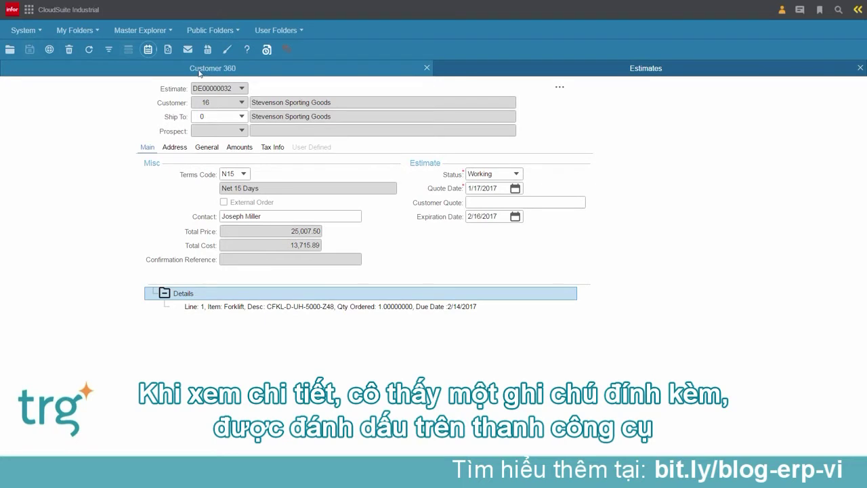
{"action": "left_click", "coordinate": [147, 50]}
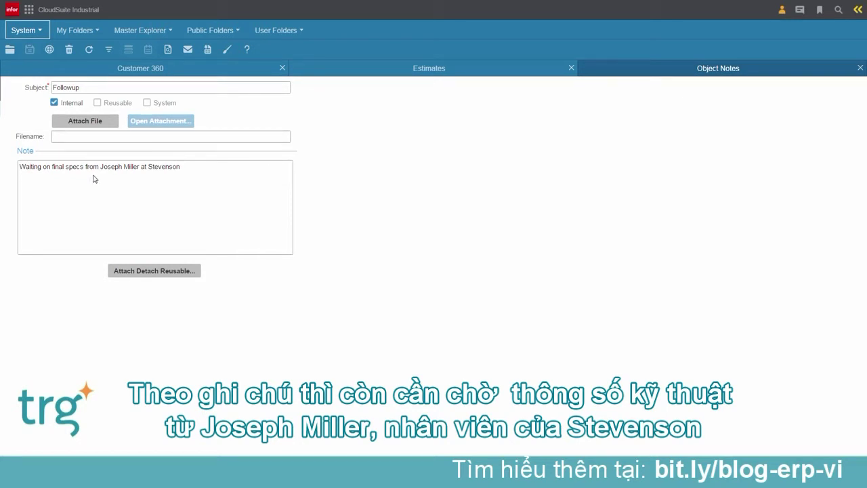
{"action": "left_click", "coordinate": [861, 68]}
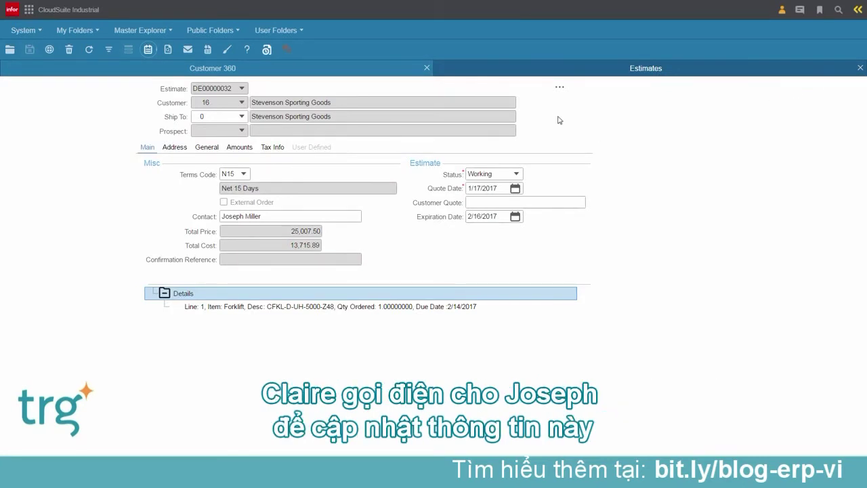
Bring up the Forklift line's Configuration page from the lines of estimate DE00000032.
{"action": "left_click", "coordinate": [557, 90]}
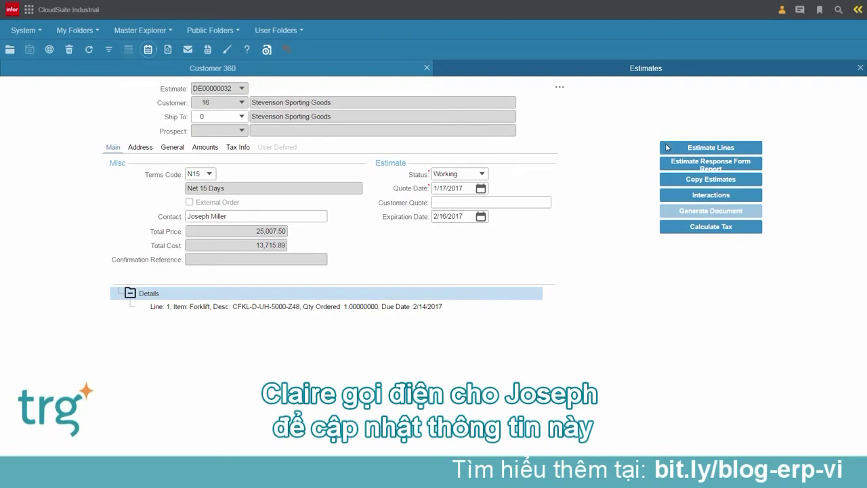
{"action": "left_click", "coordinate": [668, 148]}
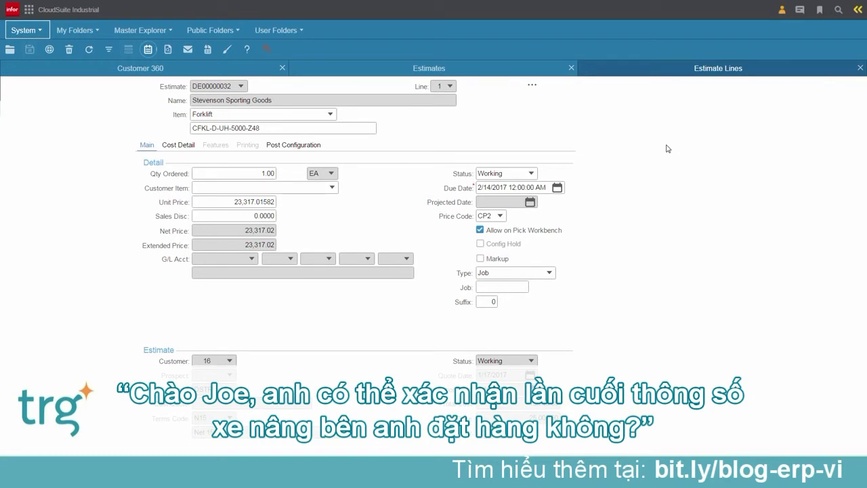
{"action": "left_click", "coordinate": [532, 86]}
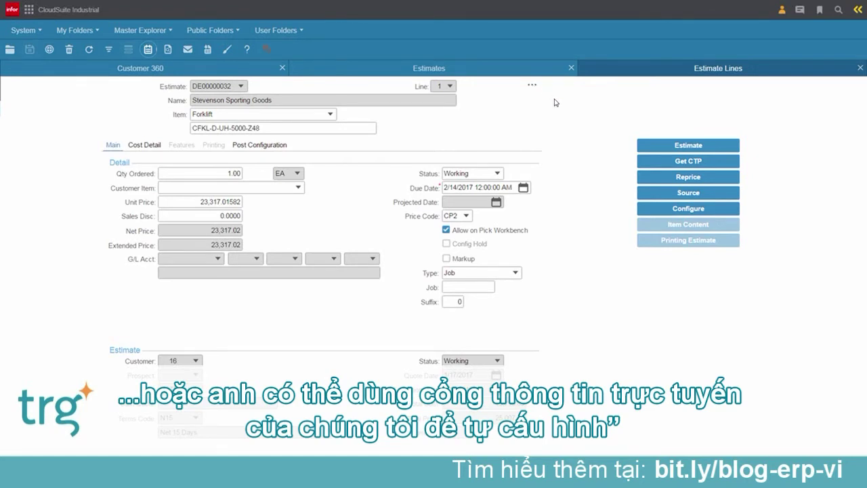
{"action": "left_click", "coordinate": [664, 211]}
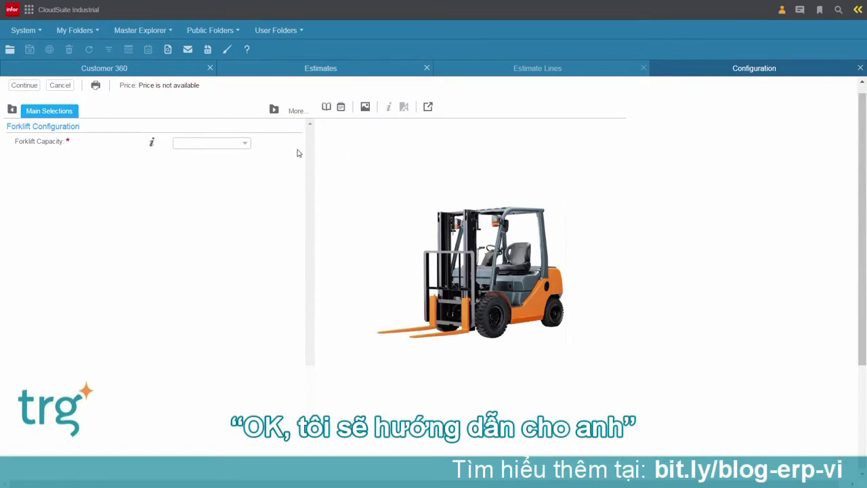
{"action": "left_click", "coordinate": [248, 144]}
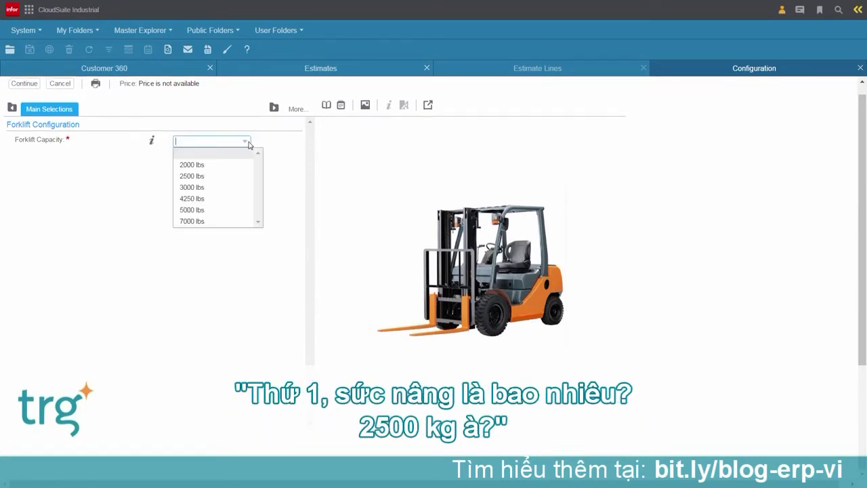
Choose 5000 lbs, Diesel, Ultra Hi Performance battery, 48 forks and Z Pattern tires (44,233.00 USD).
{"action": "left_click", "coordinate": [203, 209]}
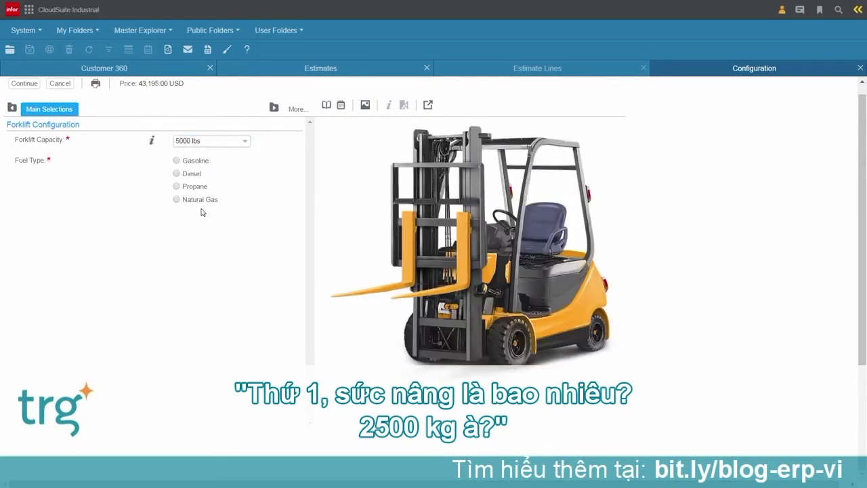
{"action": "left_click", "coordinate": [177, 175]}
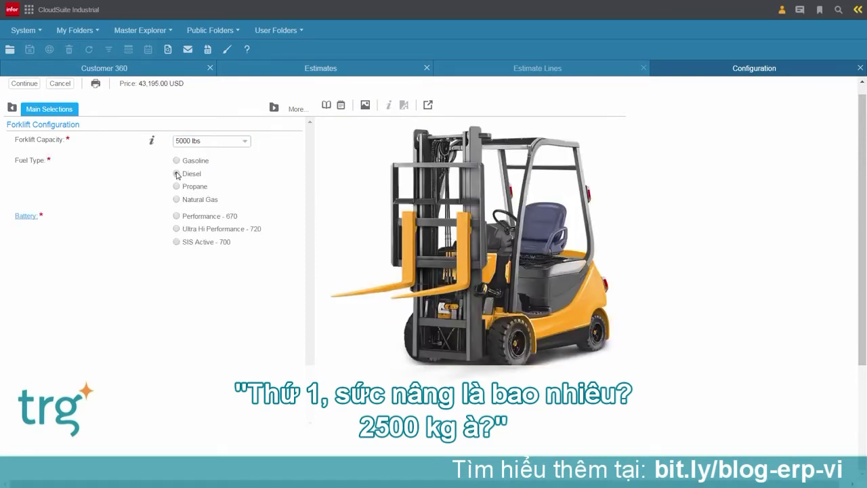
{"action": "left_click", "coordinate": [178, 231]}
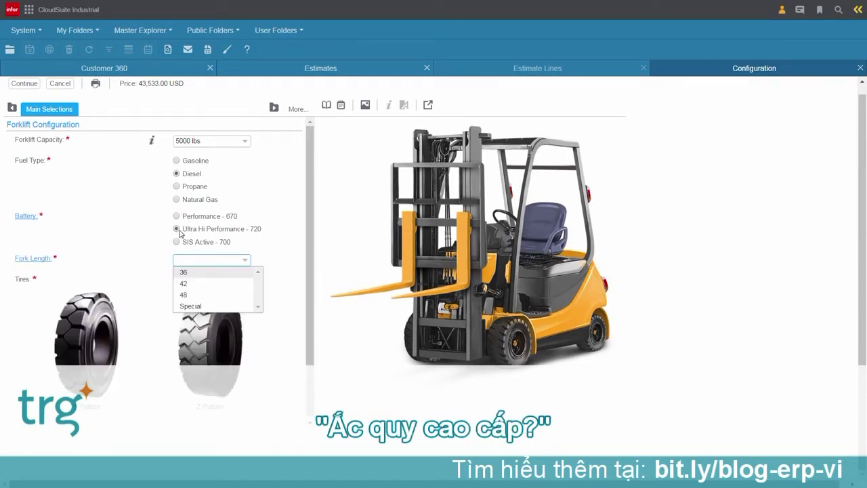
{"action": "left_click", "coordinate": [184, 295]}
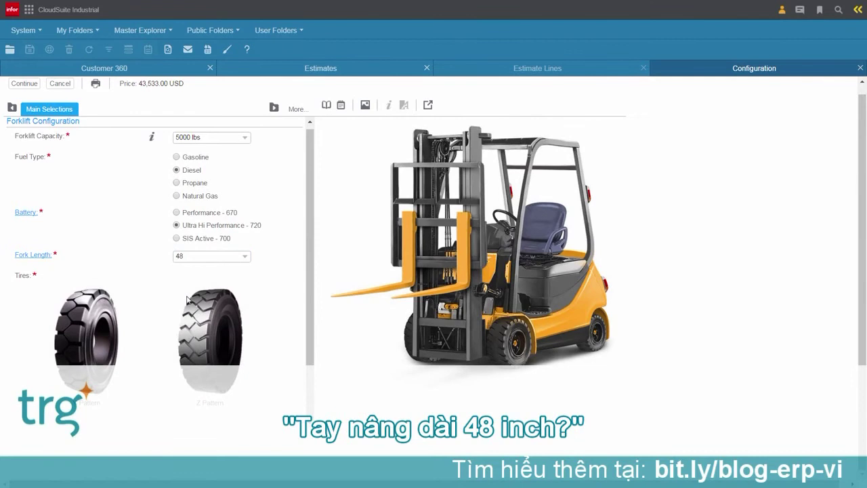
{"action": "left_click", "coordinate": [207, 348]}
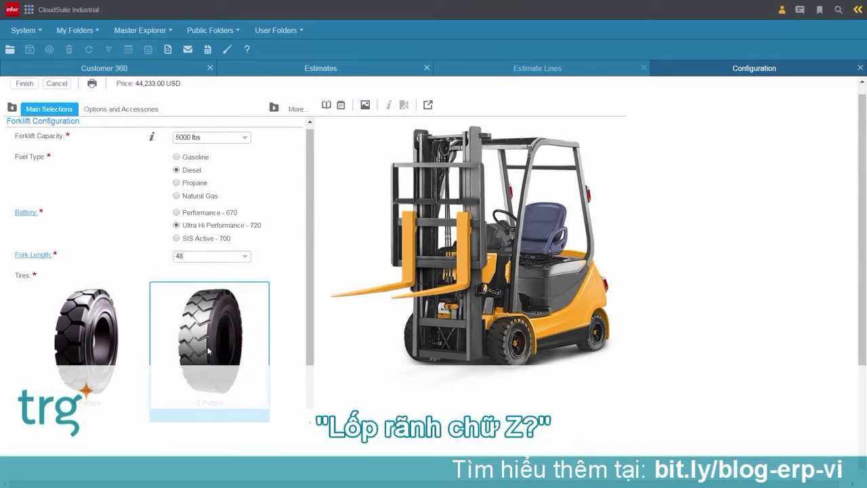
{"action": "left_click", "coordinate": [120, 116]}
Add LED front and rear lights and check the configuration's price breakdown.
{"action": "left_click", "coordinate": [178, 160]}
{"action": "left_click", "coordinate": [176, 176]}
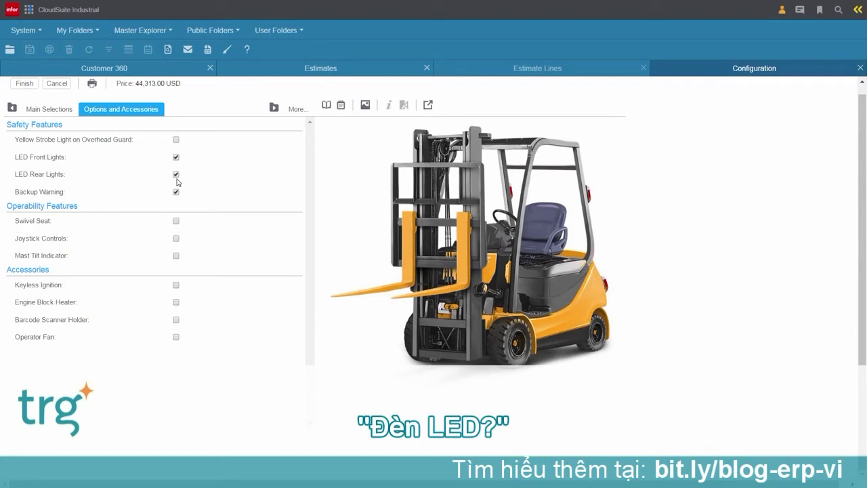
{"action": "left_click", "coordinate": [341, 106]}
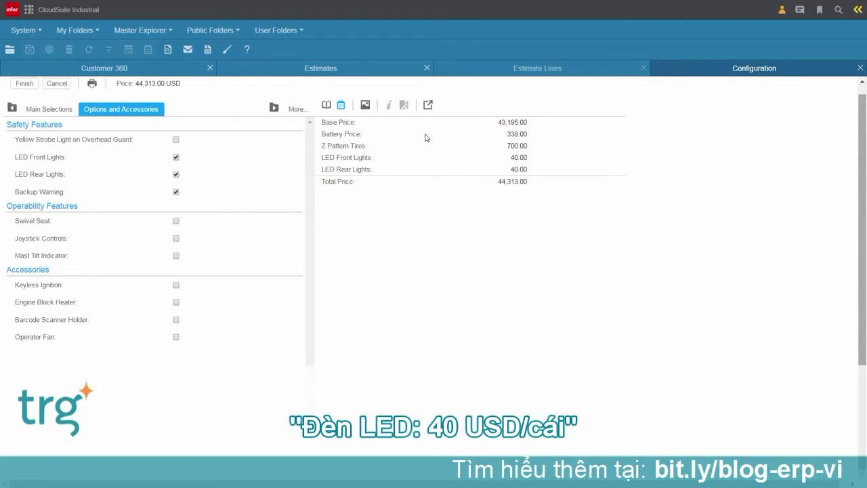
{"action": "left_click", "coordinate": [365, 105]}
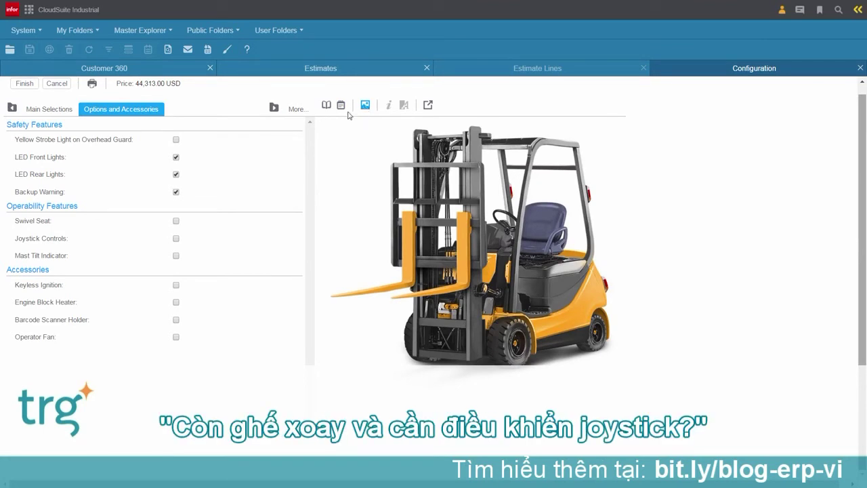
Add swivel seat, keyless ignition and barcode scanner holder, then finish at 44,778.00 USD.
{"action": "left_click", "coordinate": [175, 221]}
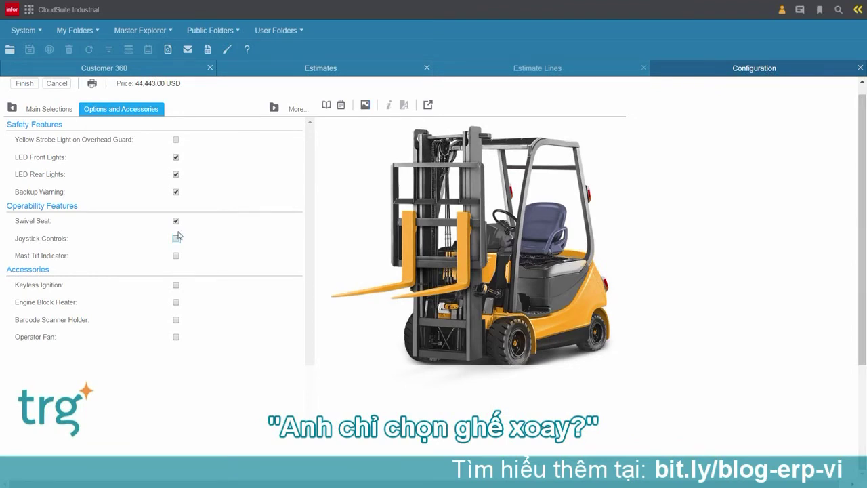
{"action": "left_click", "coordinate": [176, 286]}
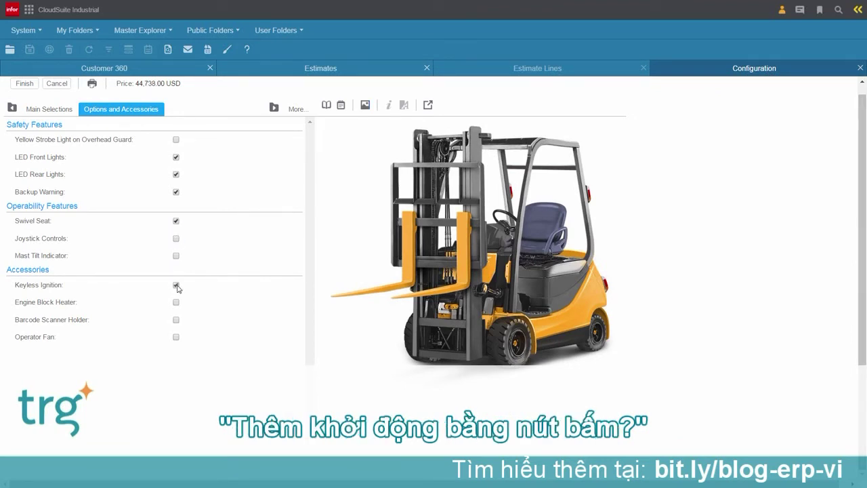
{"action": "left_click", "coordinate": [177, 320]}
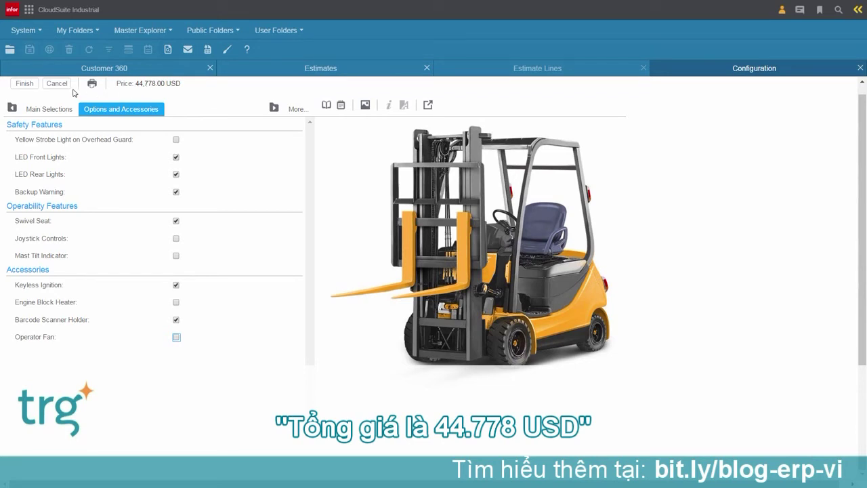
{"action": "left_click", "coordinate": [32, 85]}
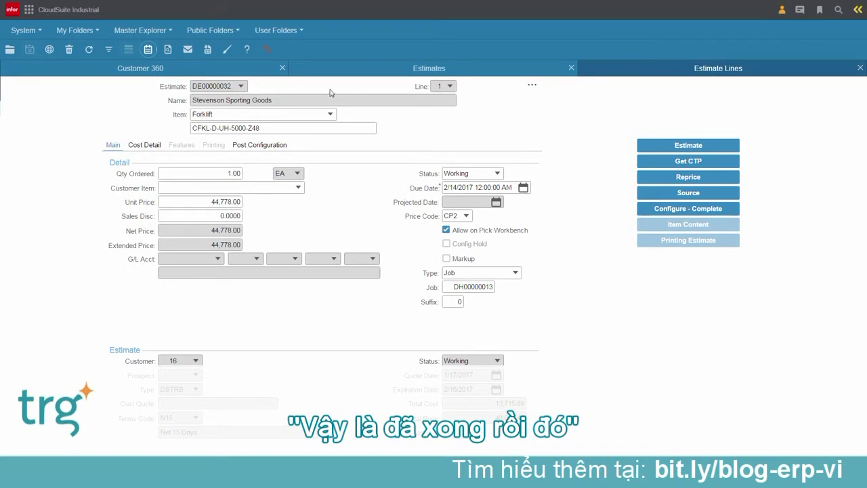
Preview the Estimate Response Form Report for estimate DE00000032.
{"action": "left_click", "coordinate": [860, 68]}
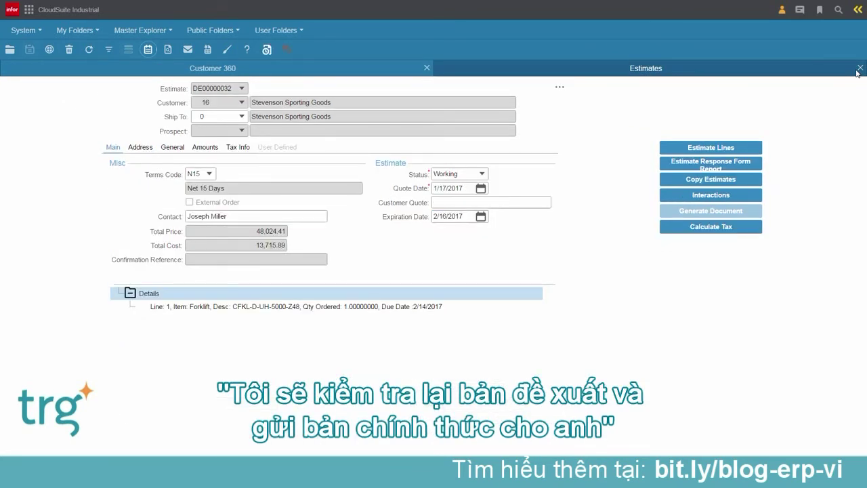
{"action": "left_click", "coordinate": [691, 165]}
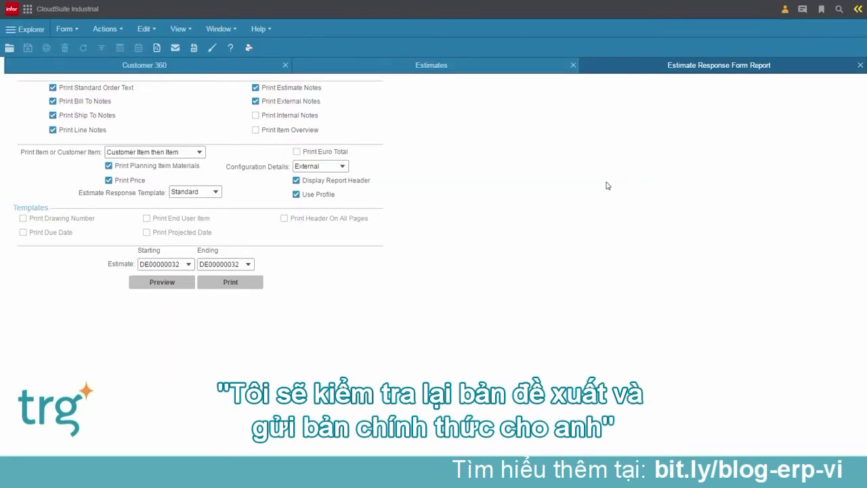
{"action": "left_click", "coordinate": [162, 282]}
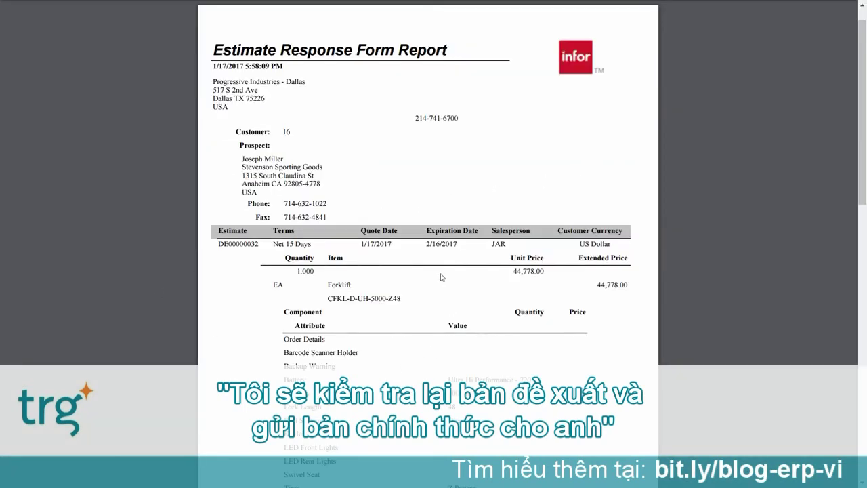